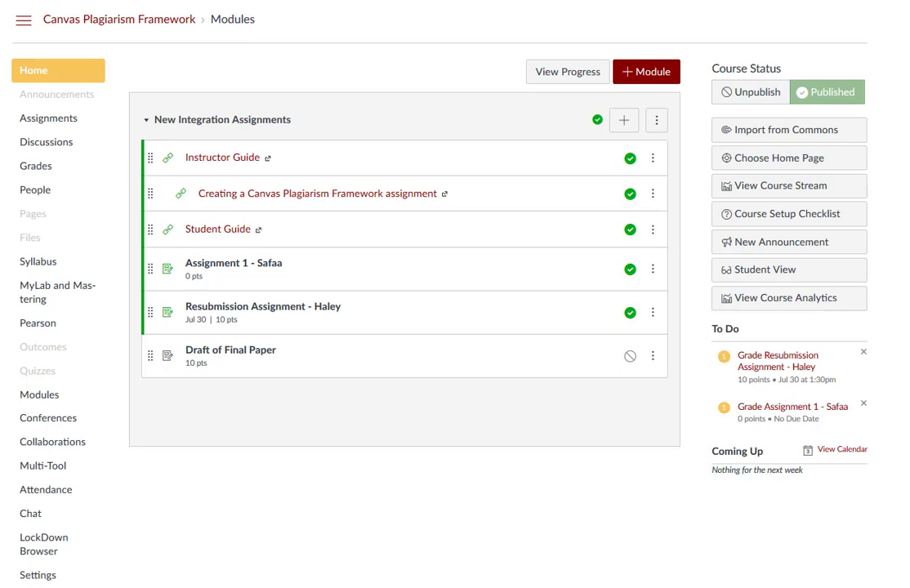
Open the Assignments list of the Canvas Plagiarism Framework course
{"action": "left_click", "coordinate": [50, 120]}
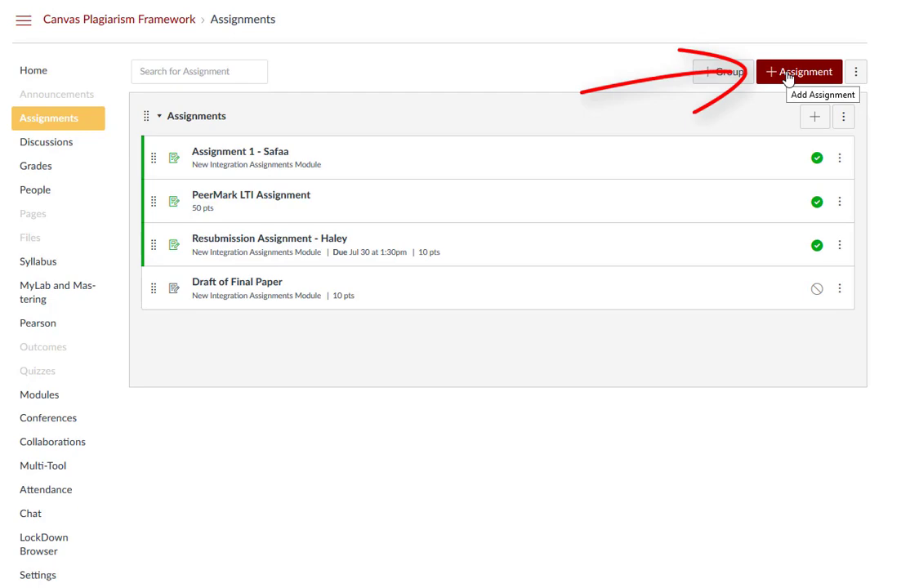
Start a new assignment set to Online submission with Text Entry and File Uploads allowed
{"action": "left_click", "coordinate": [788, 76]}
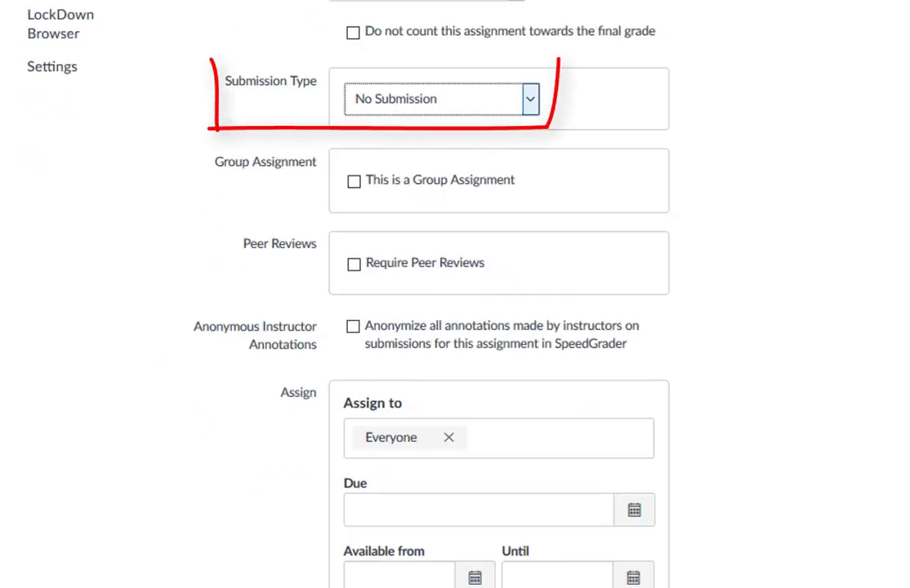
{"action": "left_click", "coordinate": [530, 101]}
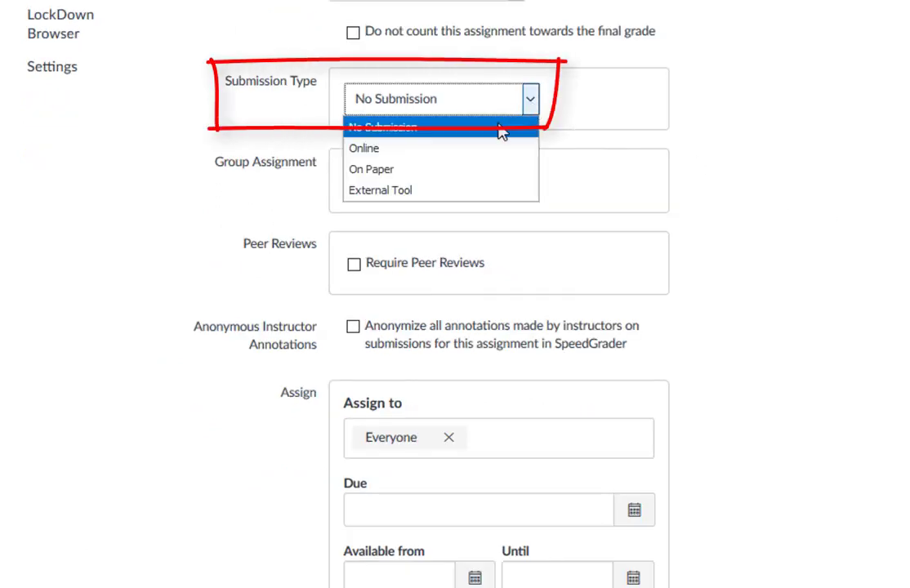
{"action": "left_click", "coordinate": [385, 147]}
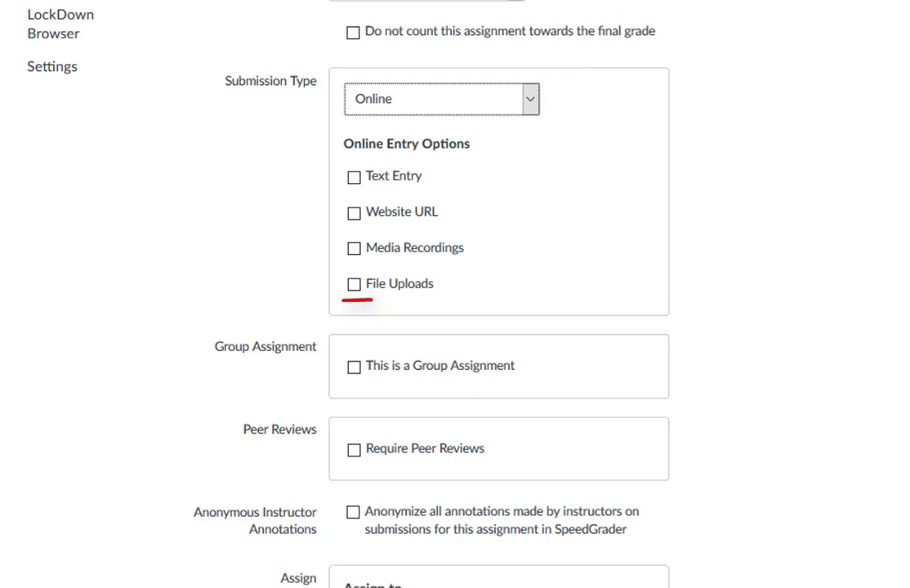
{"action": "left_click", "coordinate": [355, 285]}
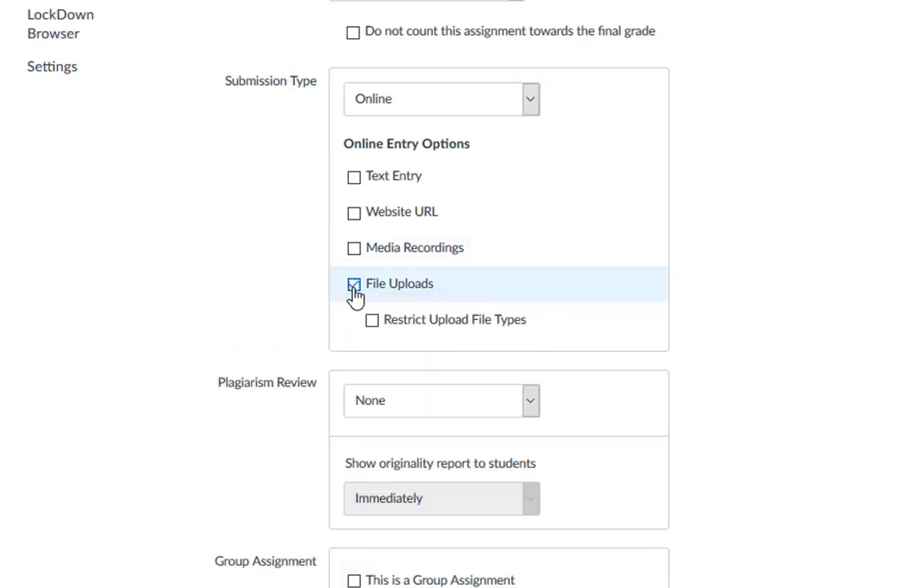
{"action": "left_click", "coordinate": [355, 286]}
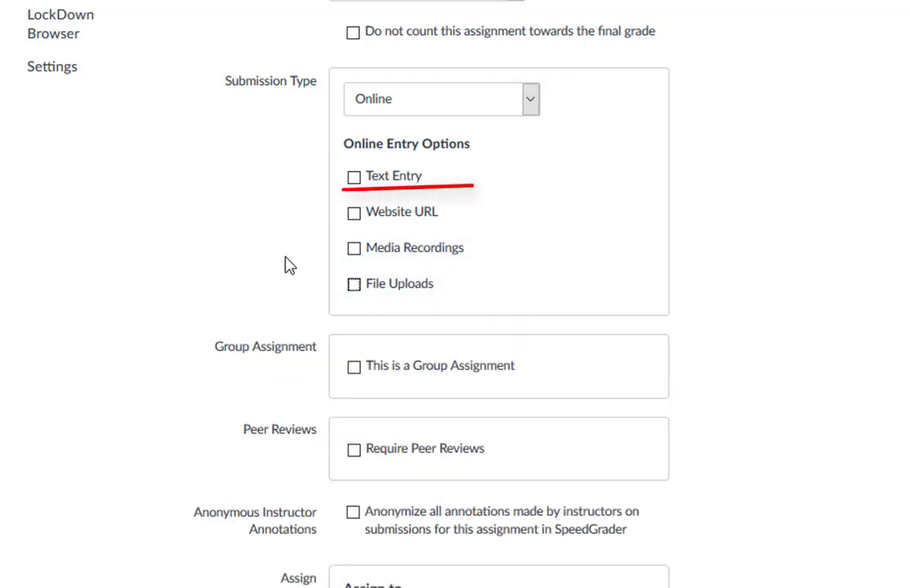
{"action": "left_click", "coordinate": [354, 179]}
{"action": "left_click", "coordinate": [353, 286]}
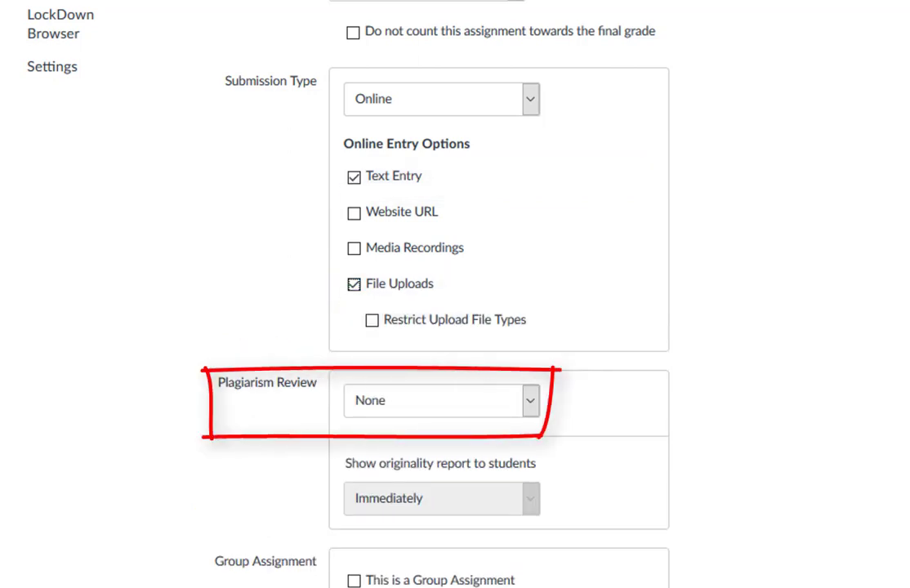
Choose Turnitin for plagiarism review and bring up the Store submissions in choices
{"action": "left_click", "coordinate": [540, 405]}
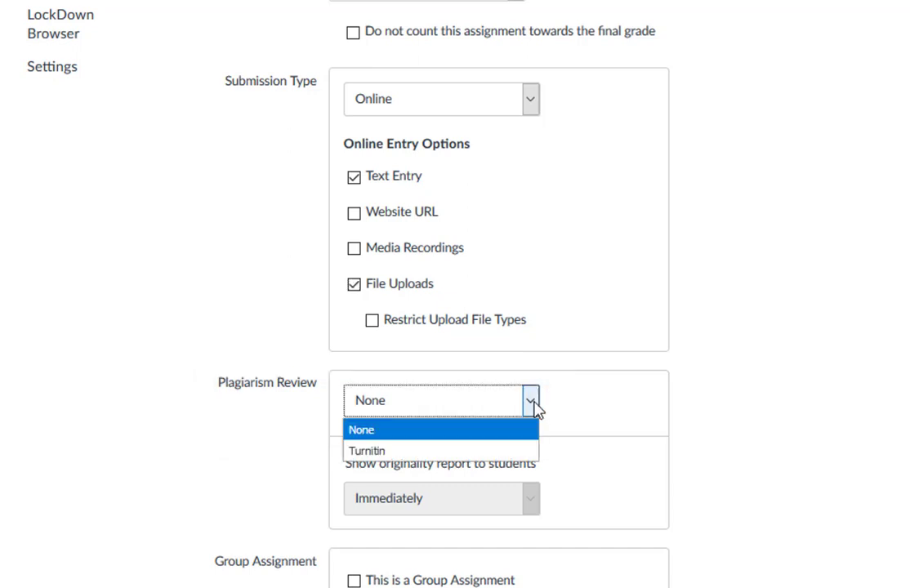
{"action": "left_click", "coordinate": [525, 454]}
{"action": "scroll", "coordinate": [455, 295], "scroll_direction": "down", "scroll_amount": 5}
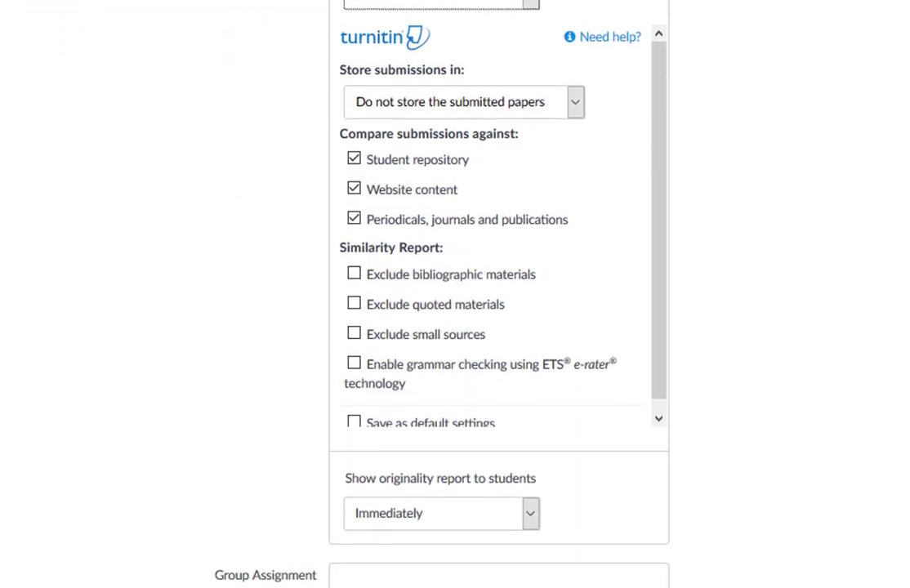
{"action": "left_click", "coordinate": [576, 112]}
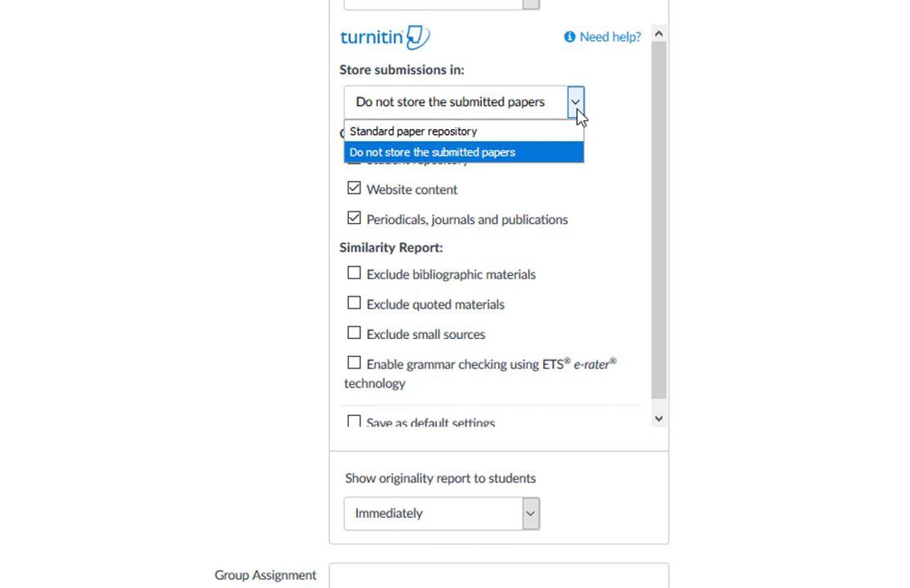
Store papers in the standard paper repository and exclude small sources under 3 words
{"action": "left_click", "coordinate": [572, 131]}
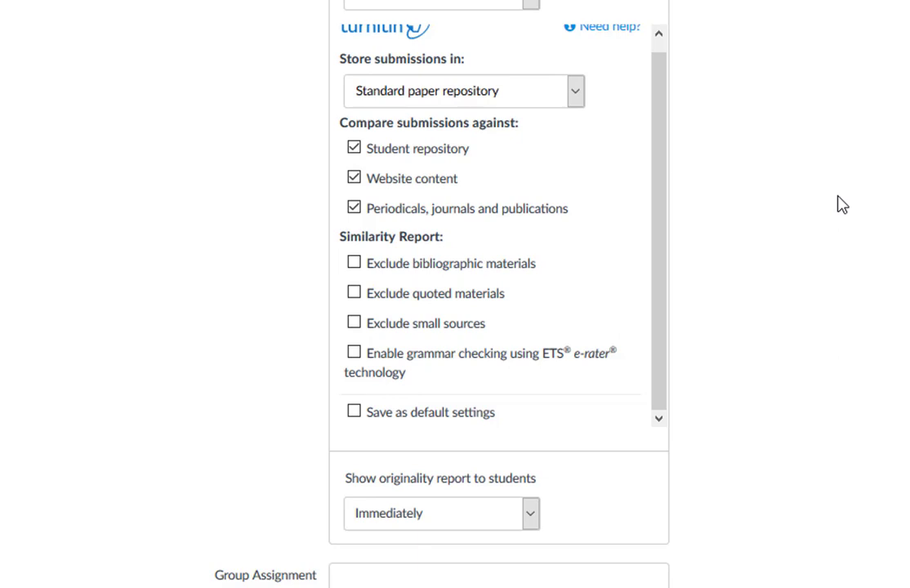
{"action": "left_click", "coordinate": [354, 323]}
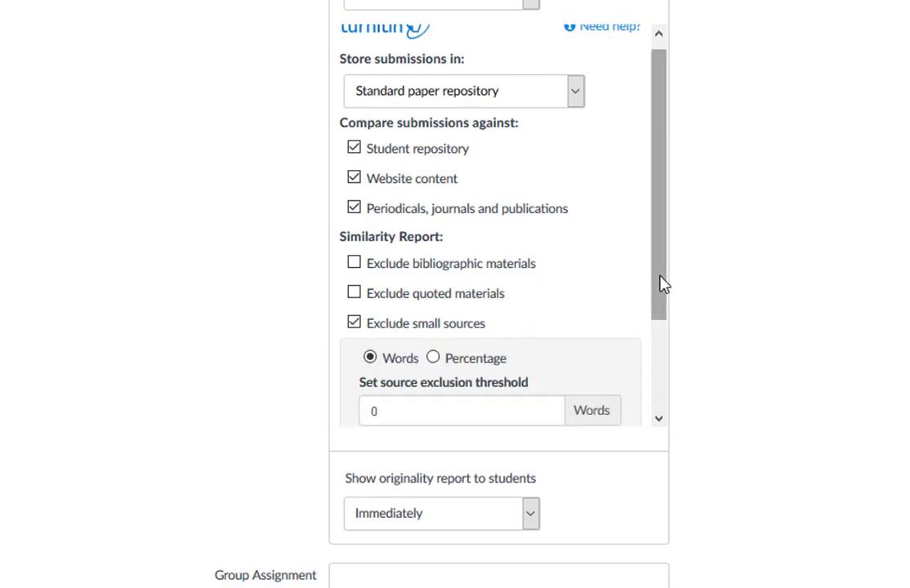
{"action": "left_click_drag", "start_coordinate": [662, 284], "coordinate": [662, 345]}
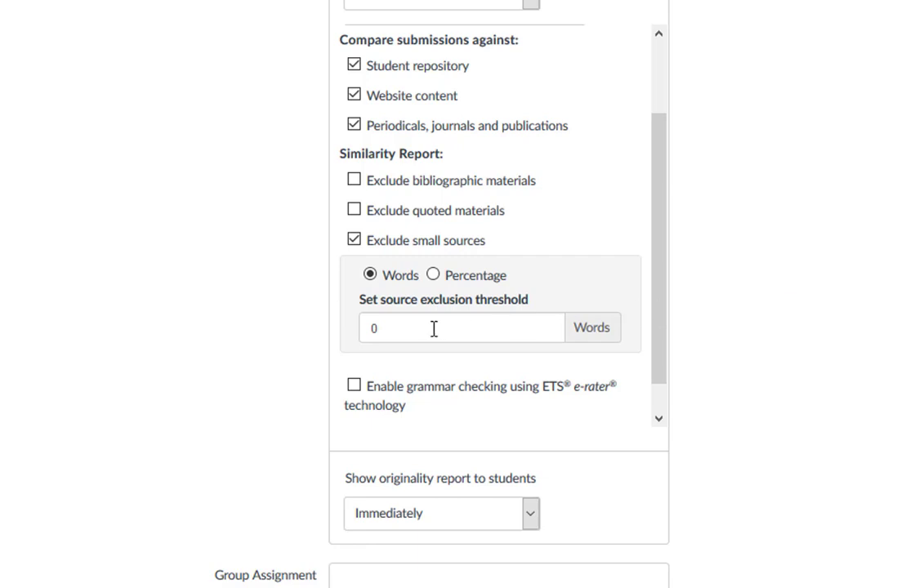
{"action": "left_click", "coordinate": [376, 331]}
{"action": "key", "text": "BackSpace"}
{"action": "type", "text": "3"}
Enable ETS e-rater grammar checking with the Advanced handbook
{"action": "key", "text": "Tab"}
{"action": "key", "text": "space"}
{"action": "left_click_drag", "start_coordinate": [654, 160], "coordinate": [651, 296]}
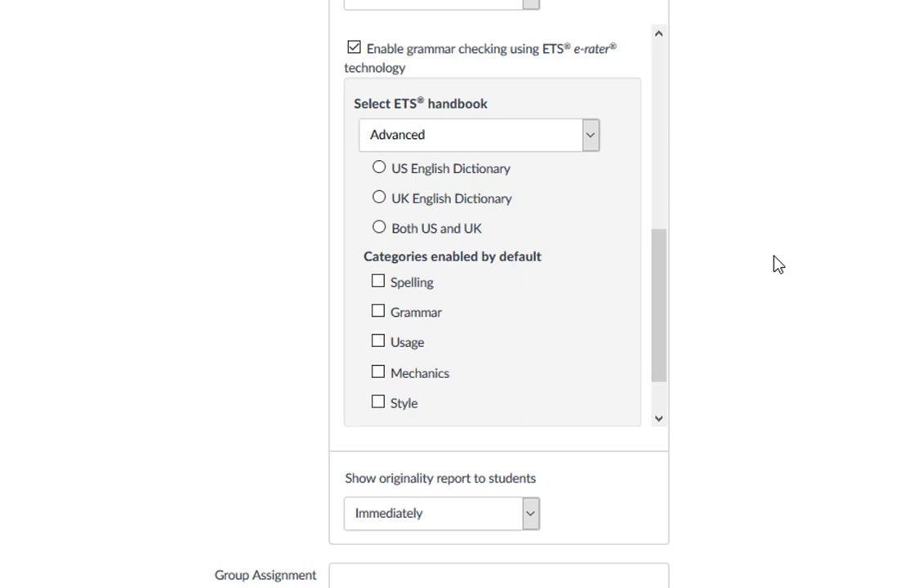
Tick Save as default settings for the Turnitin options
{"action": "scroll", "coordinate": [778, 264], "scroll_direction": "down", "scroll_amount": 3}
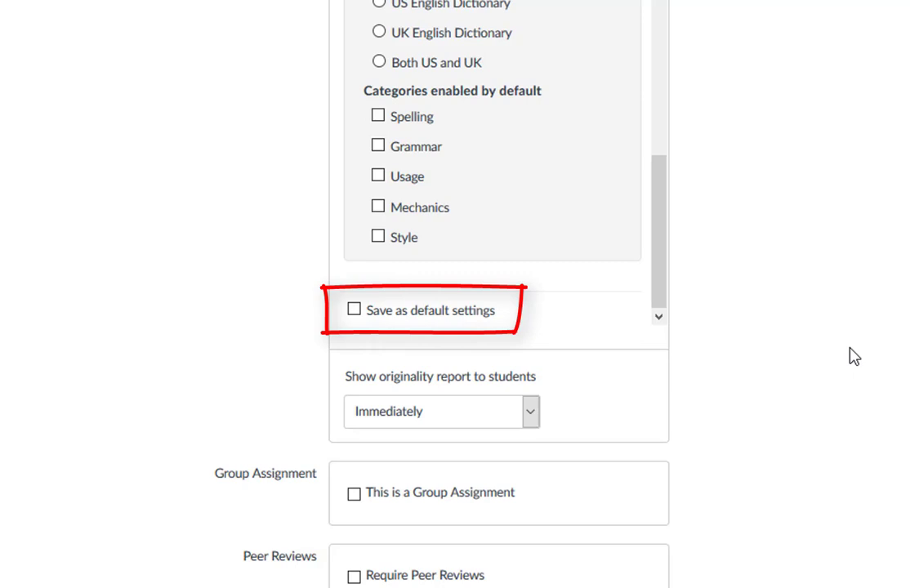
{"action": "left_click", "coordinate": [356, 313]}
{"action": "scroll", "coordinate": [699, 372], "scroll_direction": "down", "scroll_amount": 1}
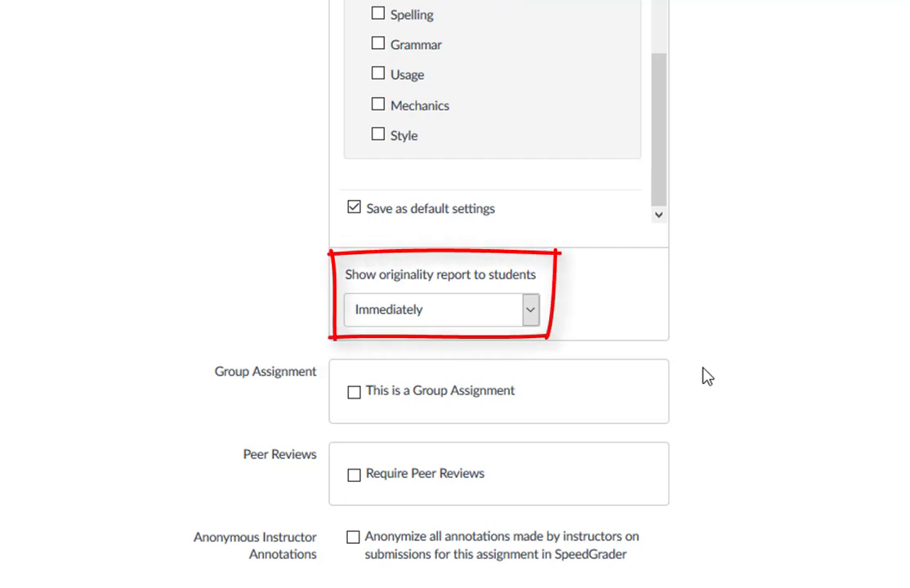
{"action": "left_click", "coordinate": [533, 312]}
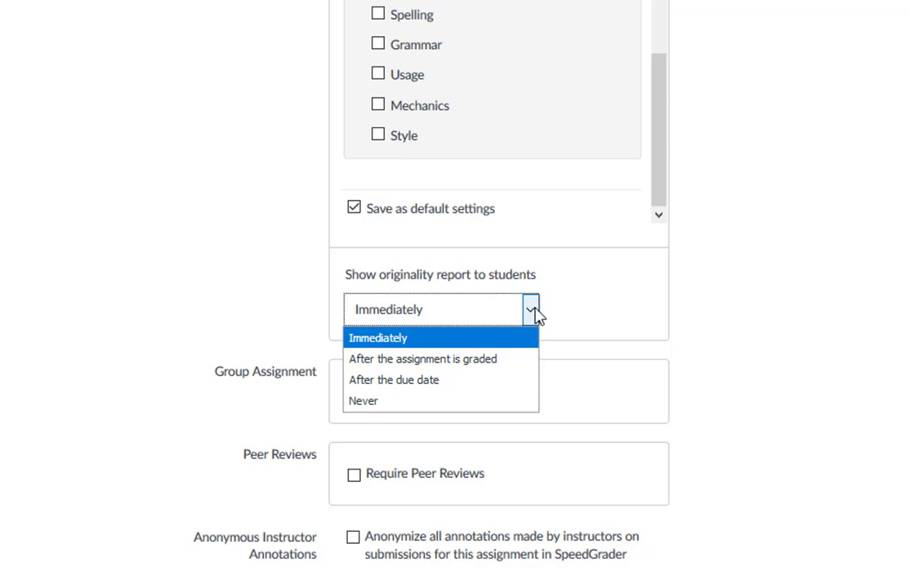
{"action": "left_click", "coordinate": [533, 313]}
{"action": "scroll", "coordinate": [839, 295], "scroll_direction": "down", "scroll_amount": 3}
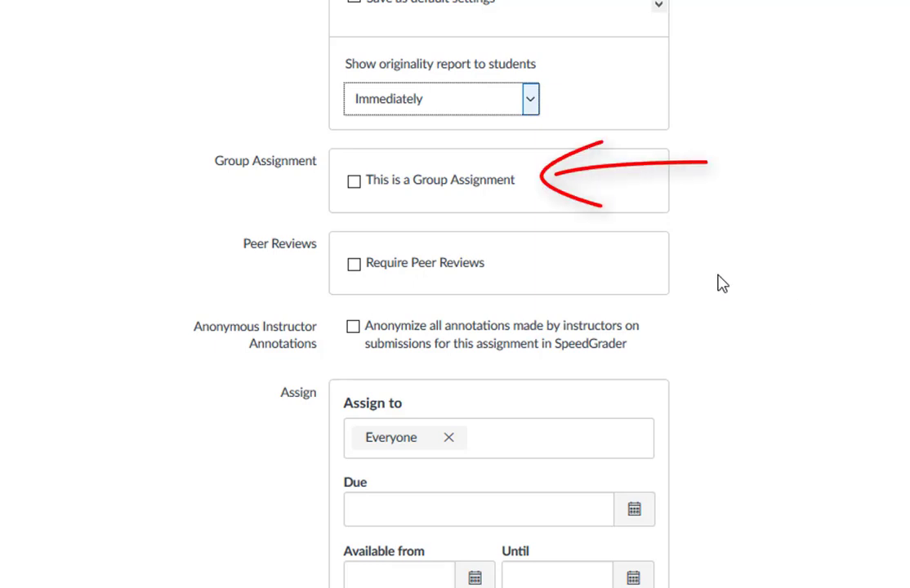
Mark it as a group assignment and set originality reports to Never show to students
{"action": "left_click", "coordinate": [353, 182]}
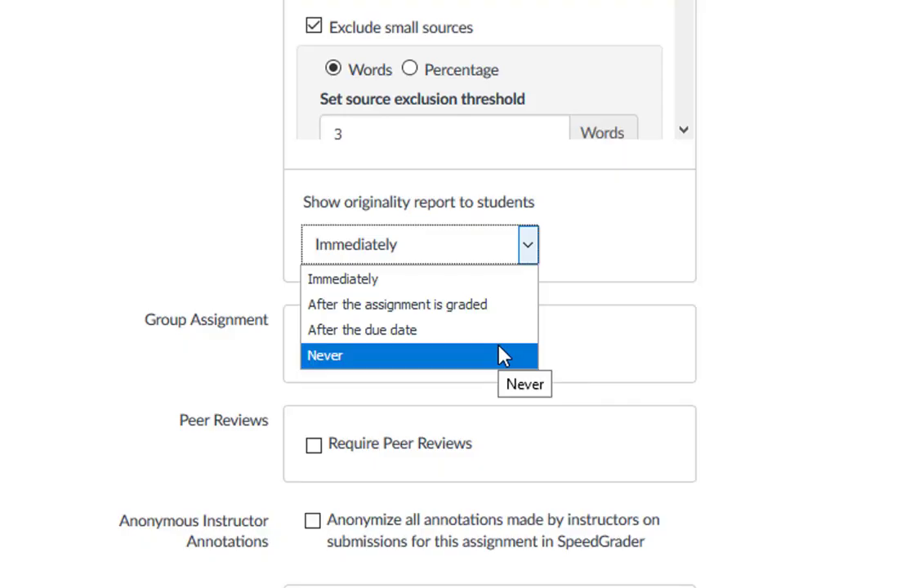
{"action": "left_click", "coordinate": [502, 356]}
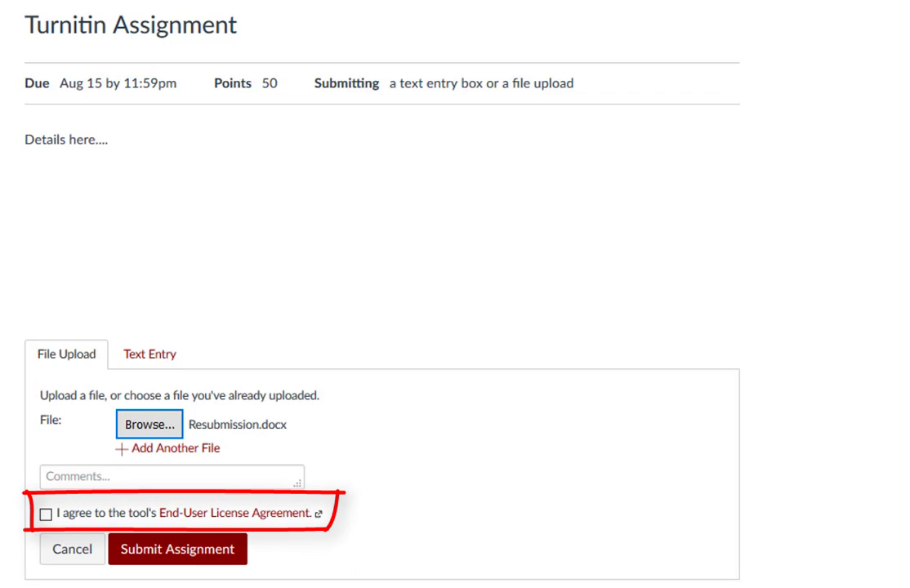
Submit as the student, dismiss the pledge alert, and accept the Turnitin license agreement
{"action": "left_click", "coordinate": [156, 551]}
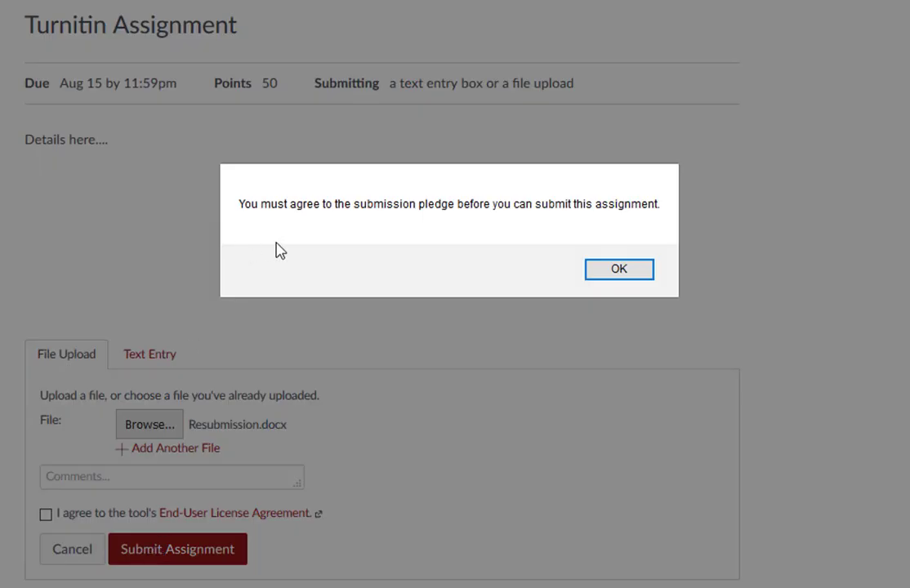
{"action": "left_click", "coordinate": [618, 270]}
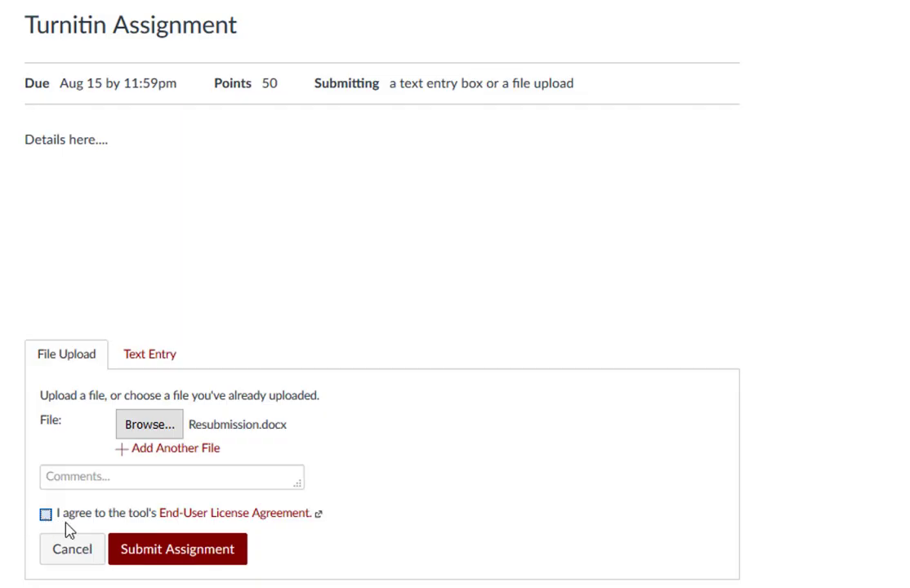
{"action": "left_click", "coordinate": [45, 515]}
{"action": "left_click", "coordinate": [318, 515]}
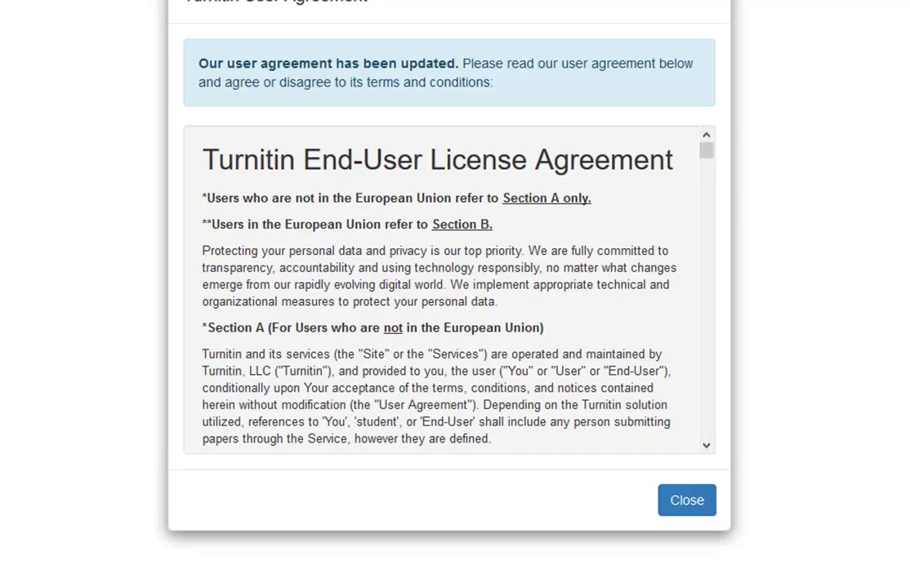